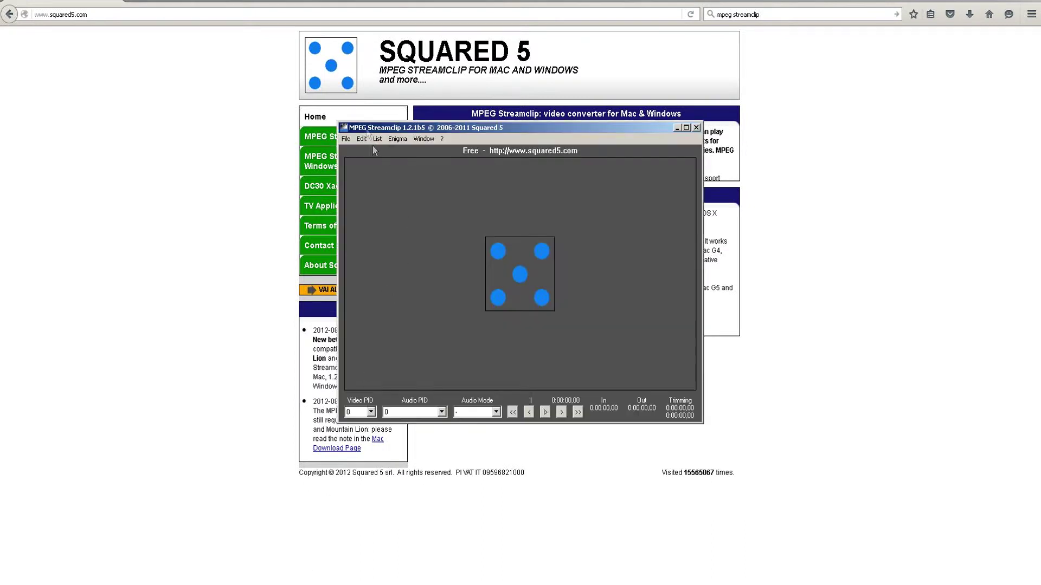
Open the video file Shifting Pains.mov.
click(346, 139)
click(363, 153)
double_click(464, 219)
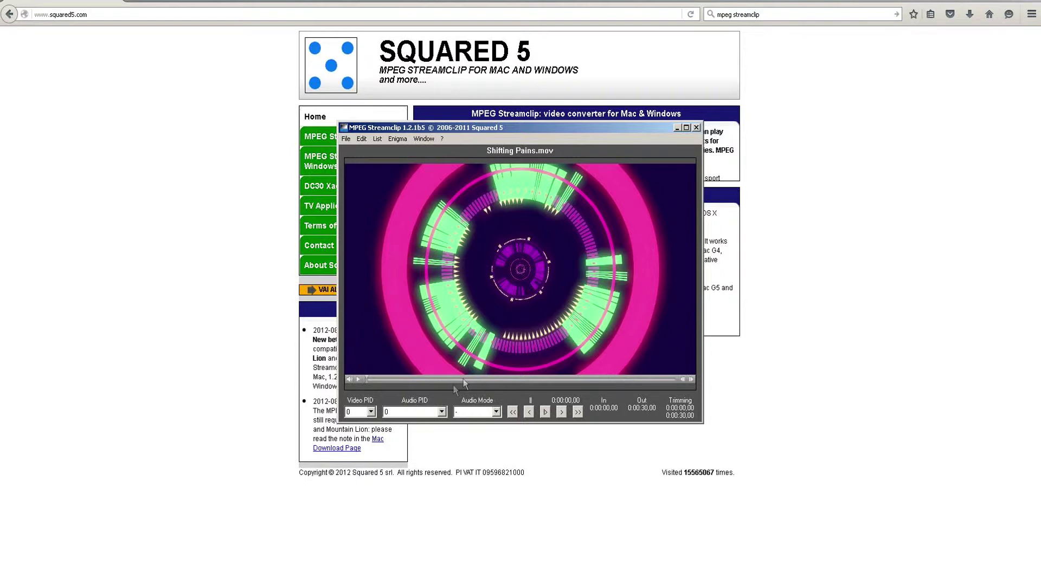
Scrub through the opened clip, play a few seconds of it and pause the playback.
drag(362, 386, 408, 380)
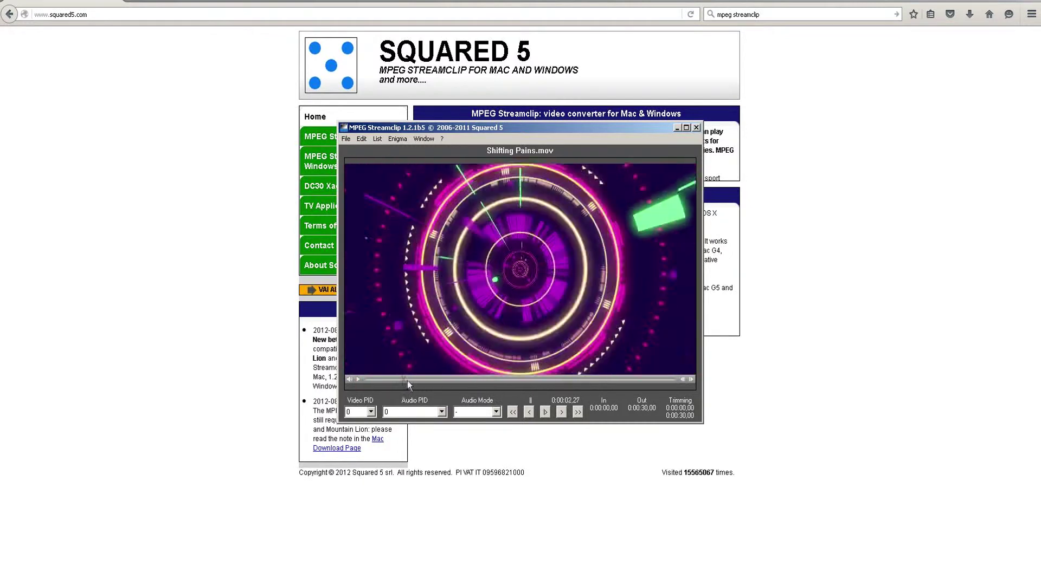
click(561, 412)
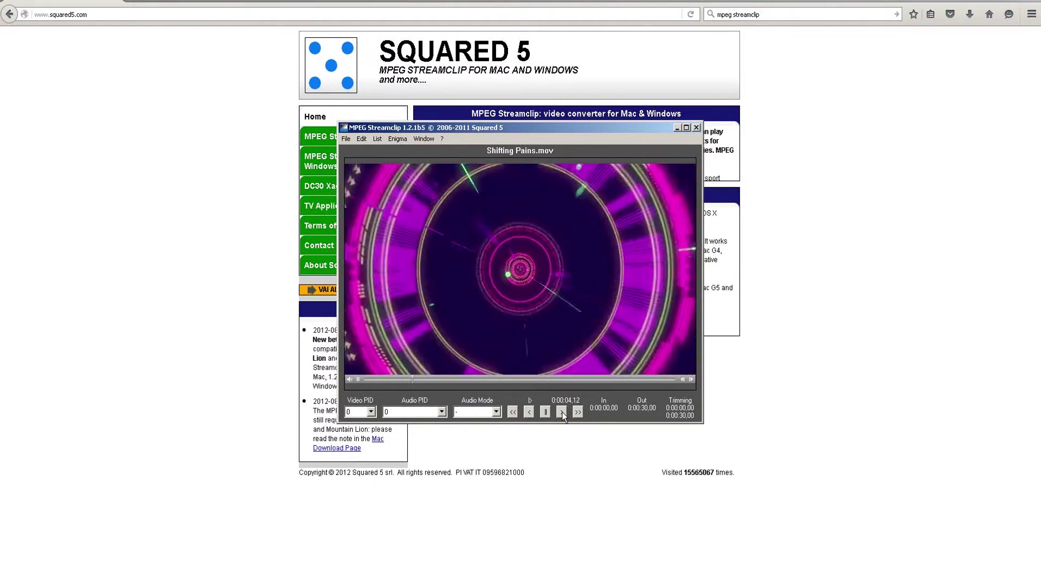
click(546, 412)
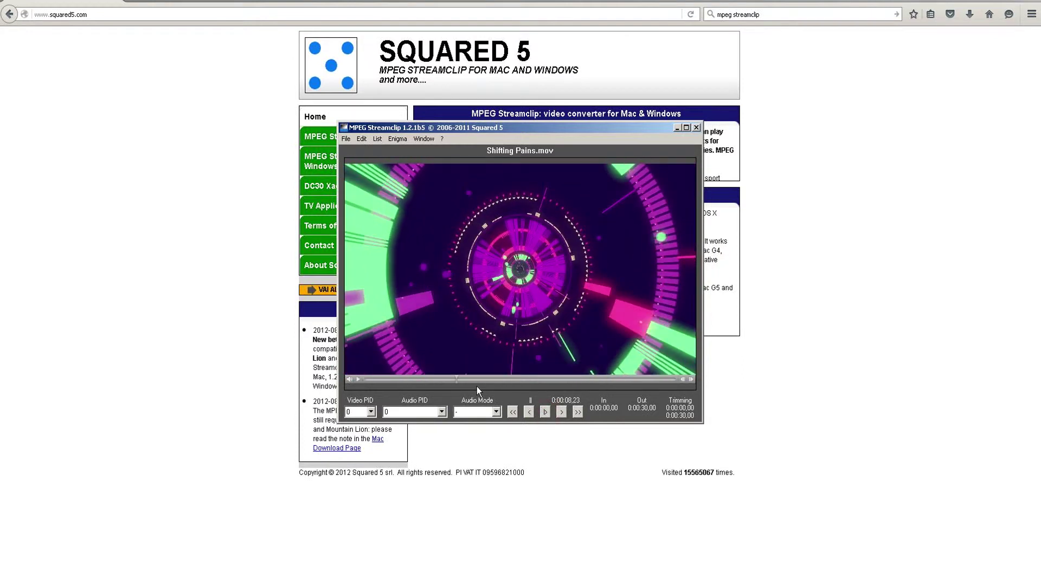
Mark a section of the clip with the in point at 0:00:08,23 and the out point at 0:00:13,24.
key(i)
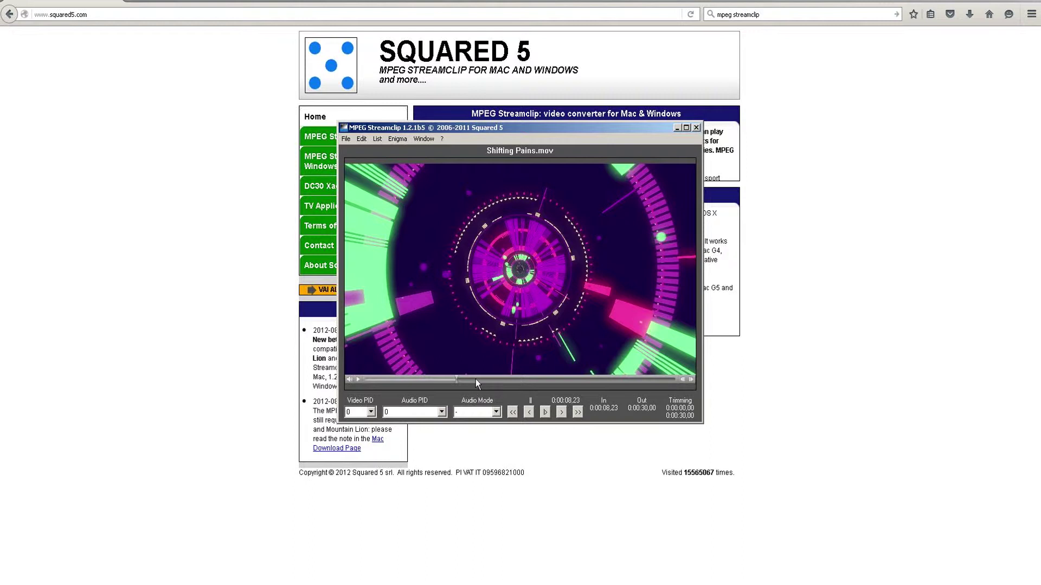
click(507, 380)
key(o)
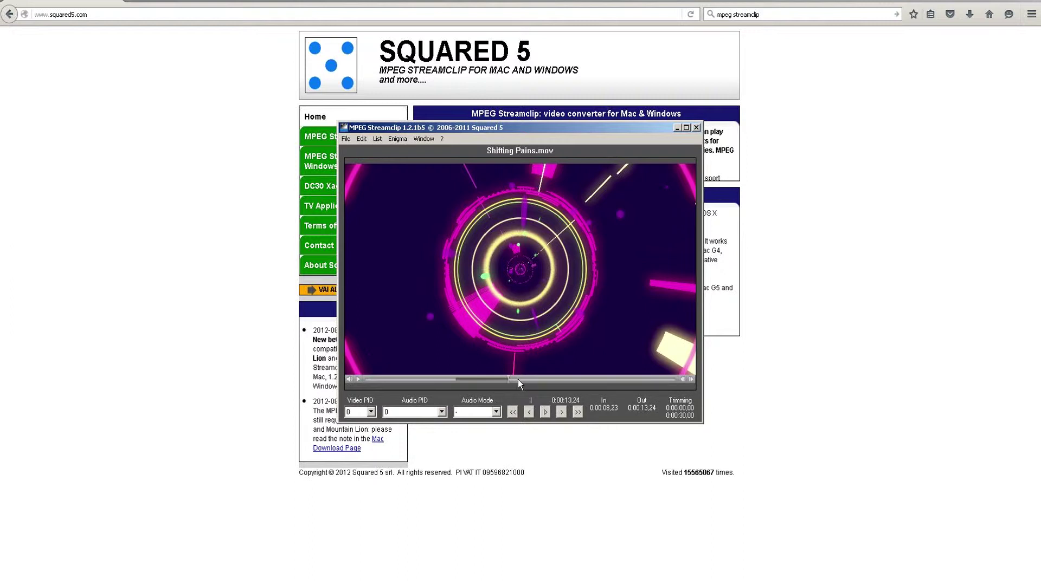
Move the in point to the clip's start at 0:00:00,00 and the out point to its end at 0:00:30,00.
drag(473, 379, 352, 378)
key(i)
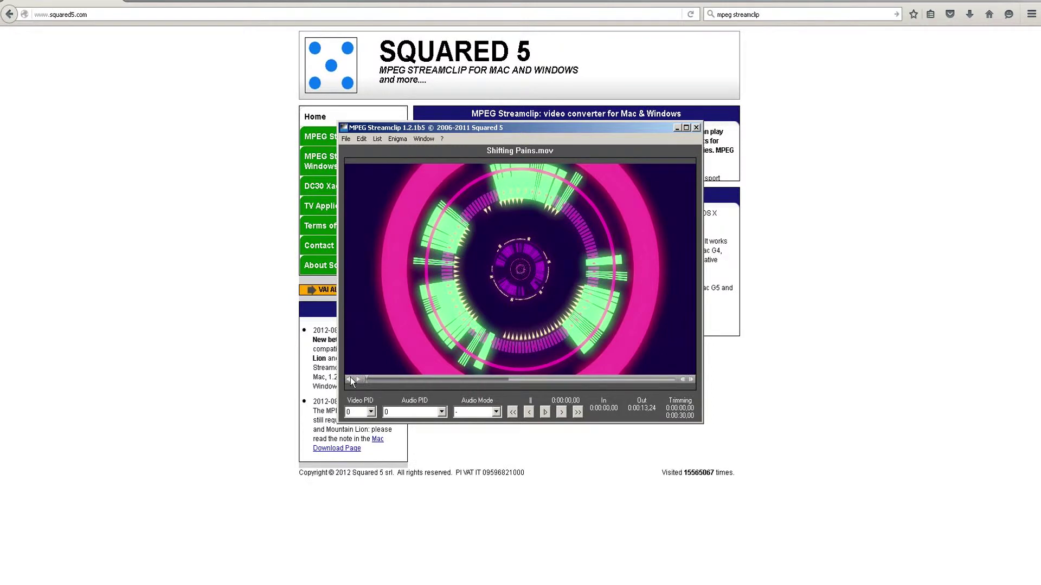
click(666, 380)
drag(668, 384, 684, 383)
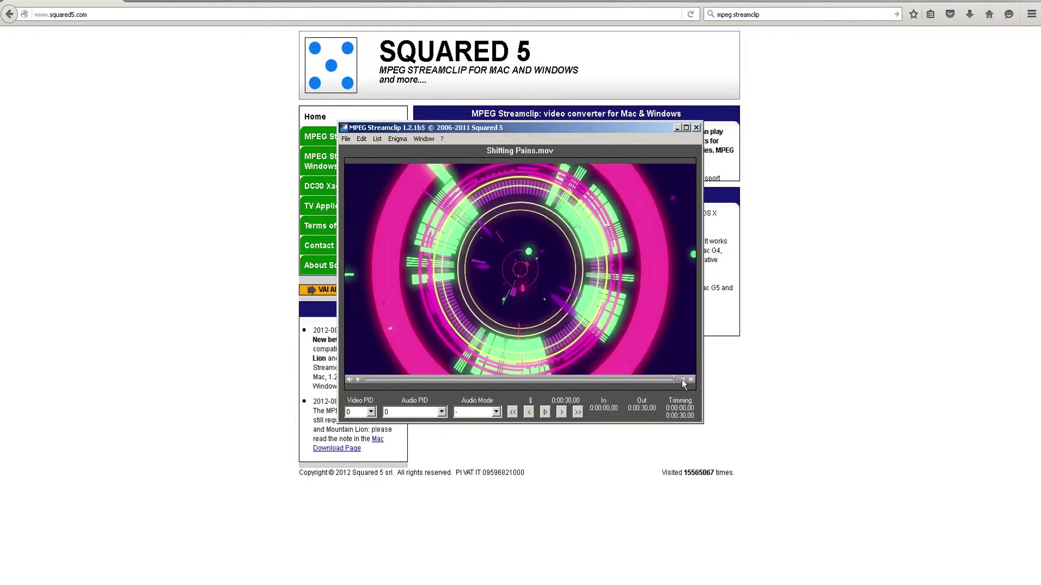
click(362, 139)
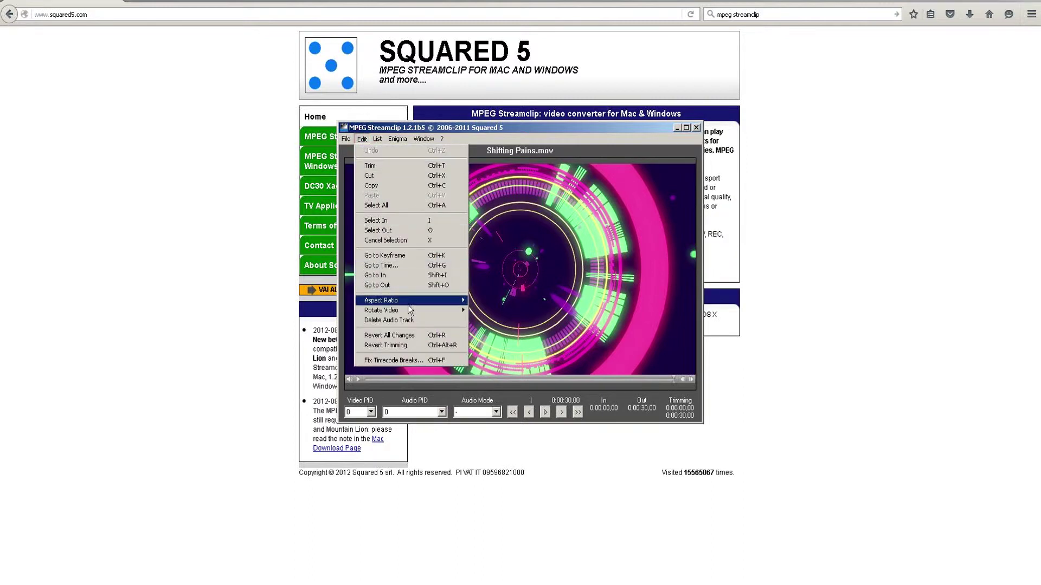
mouse_move(411, 307)
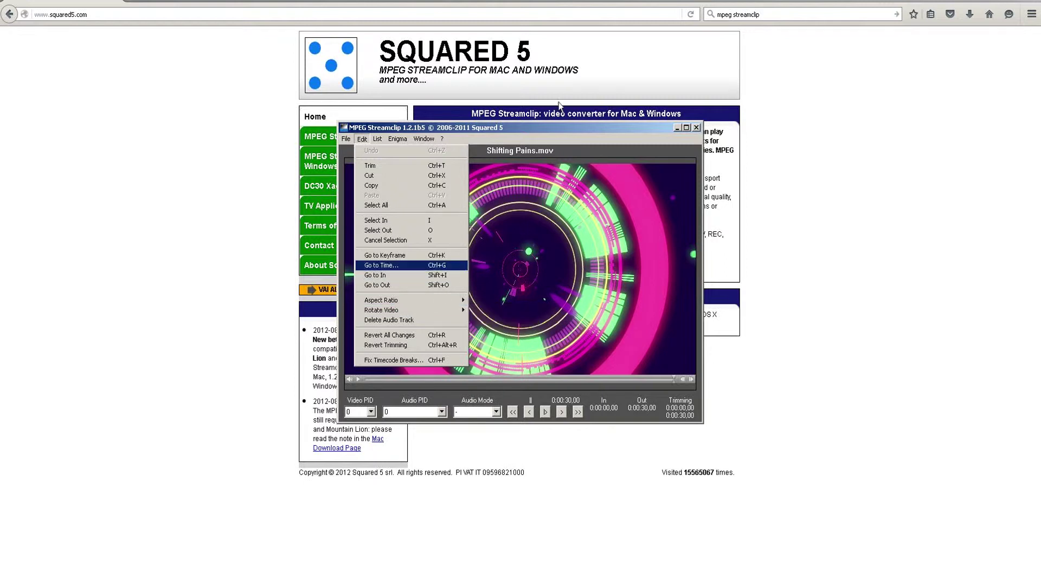
click(542, 126)
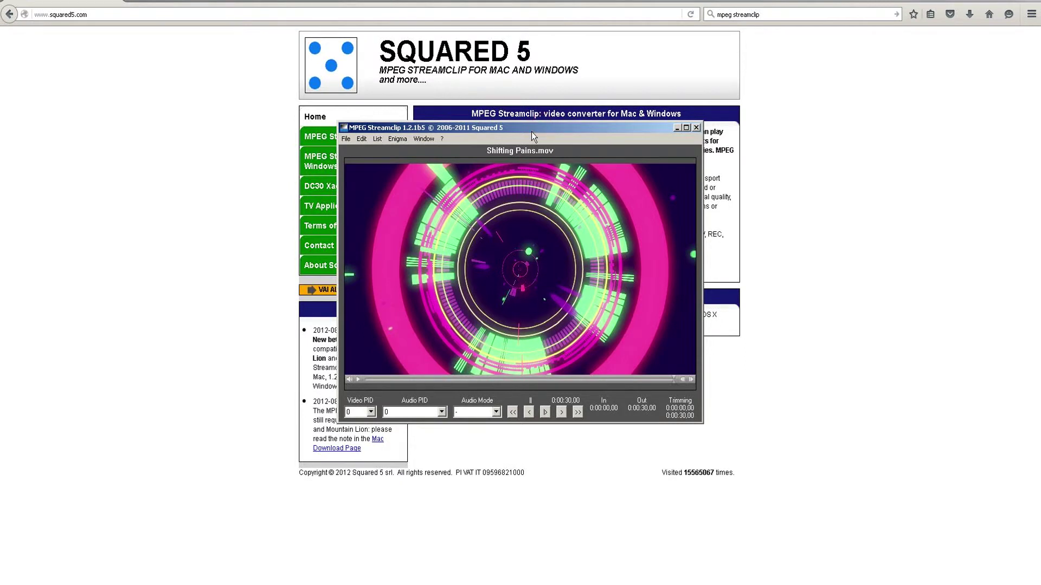
Start a QuickTime export of the clip, review the available compression codecs and set the sound to No Sound.
click(346, 138)
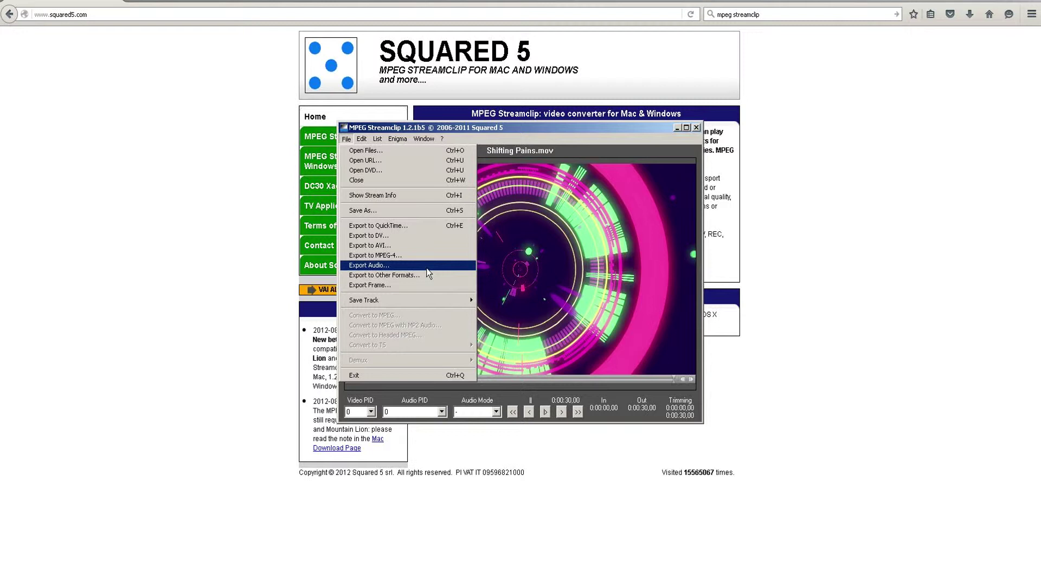
click(430, 227)
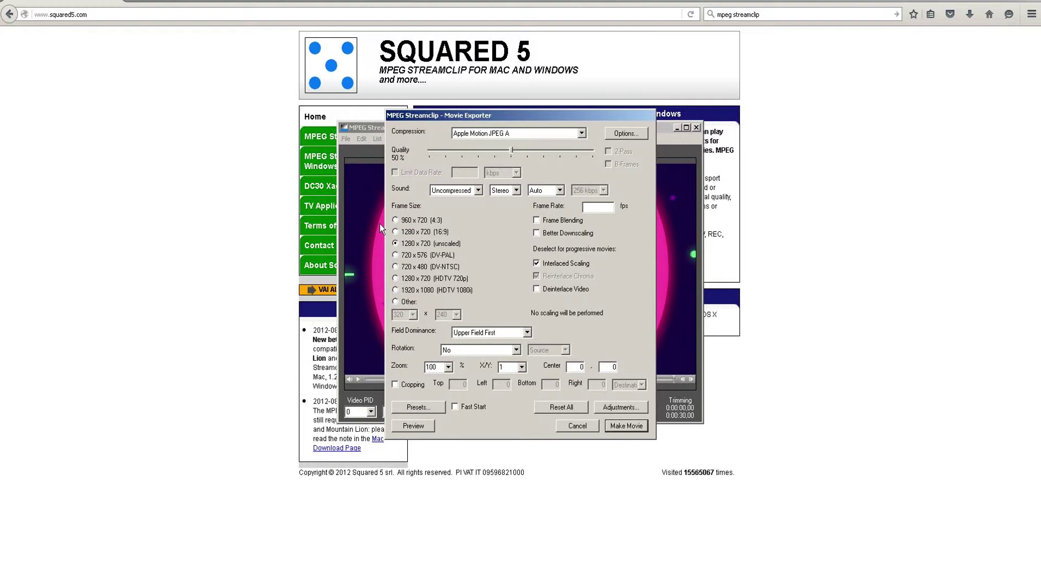
click(526, 133)
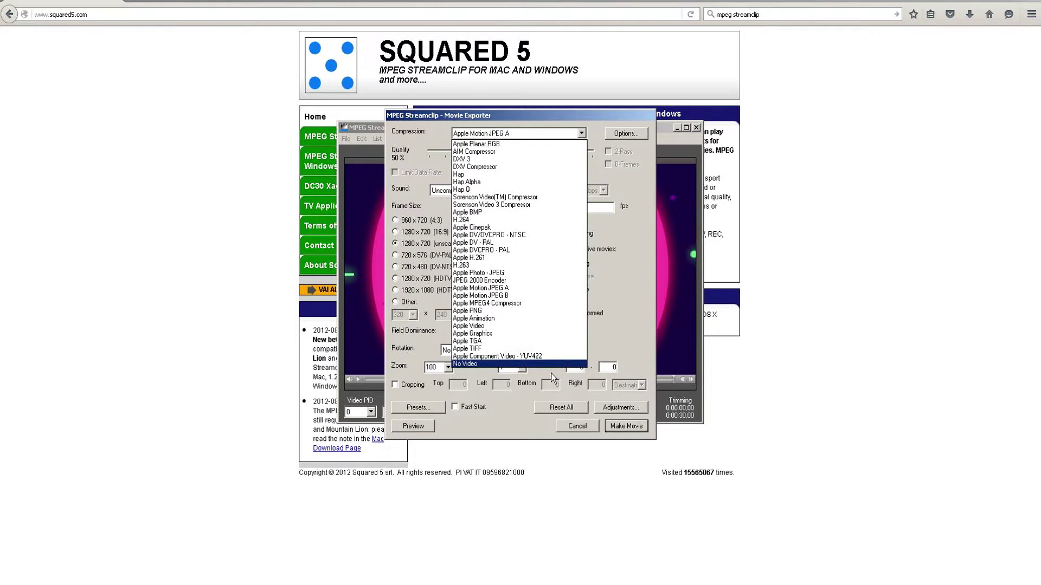
click(483, 188)
click(480, 189)
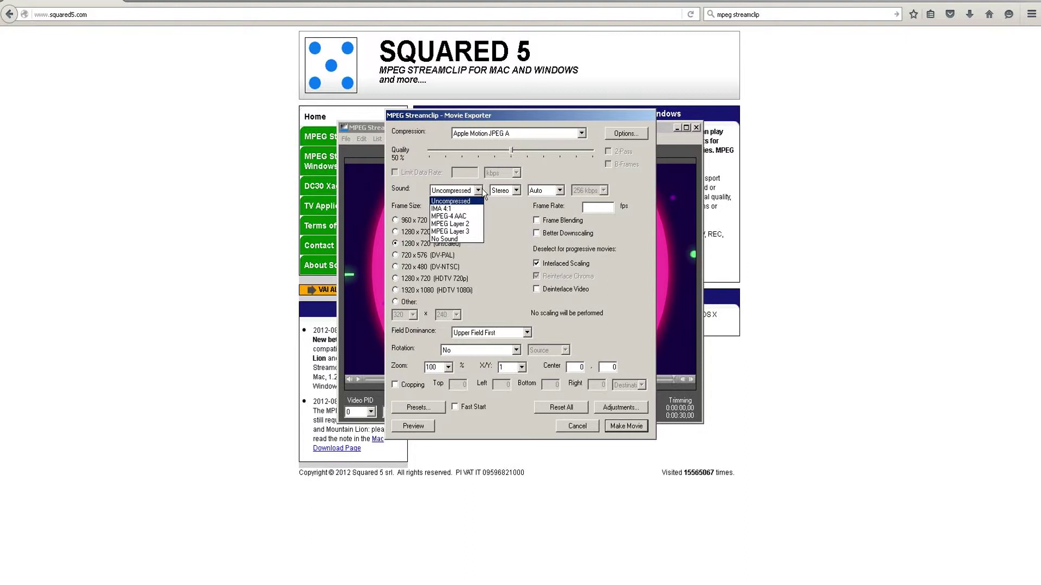
click(455, 238)
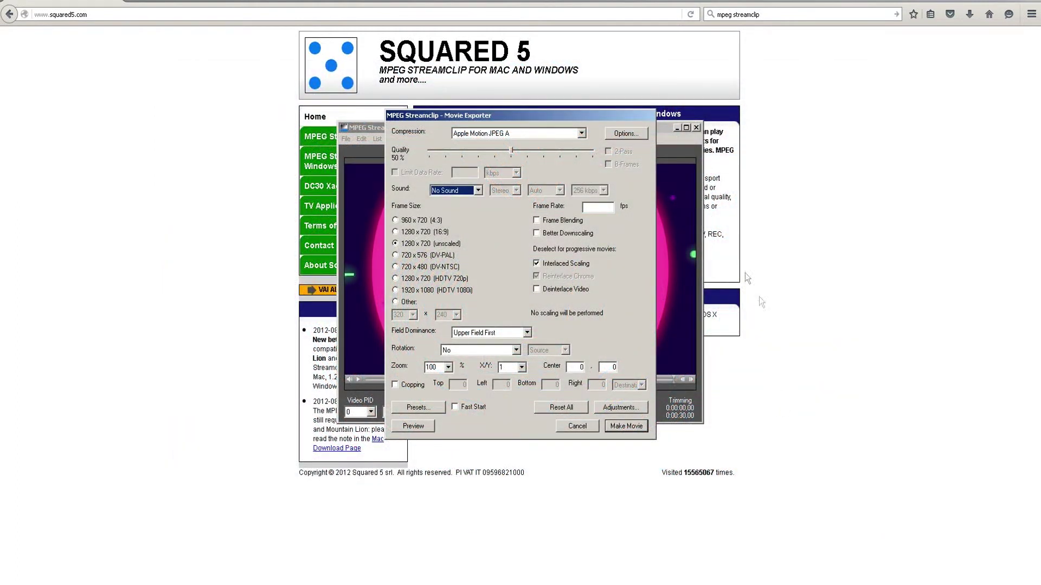
Set the export compression to DXV 3 at 100% quality, with the sound on No Sound.
click(528, 135)
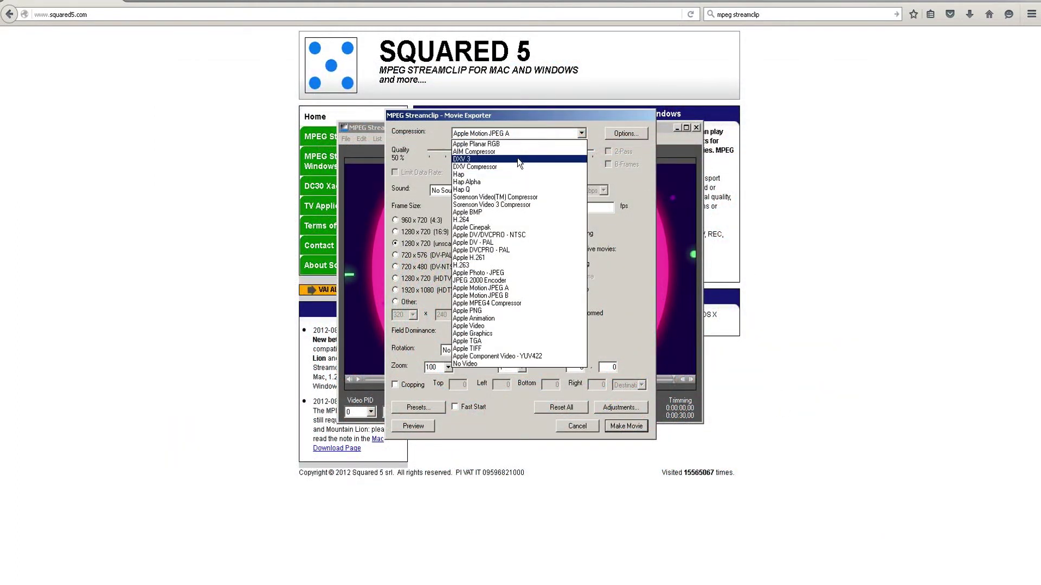
click(516, 159)
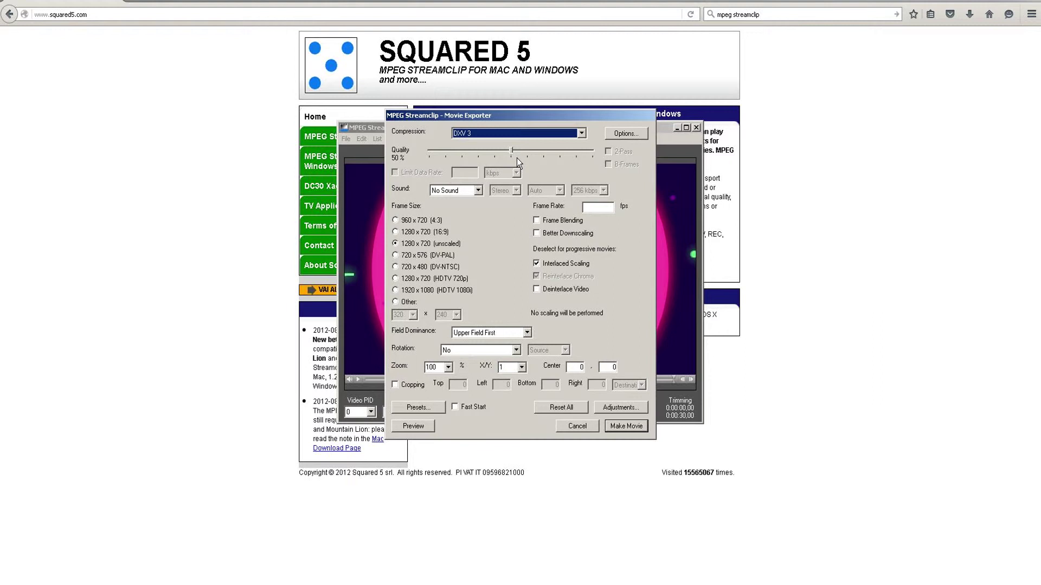
drag(511, 152, 605, 159)
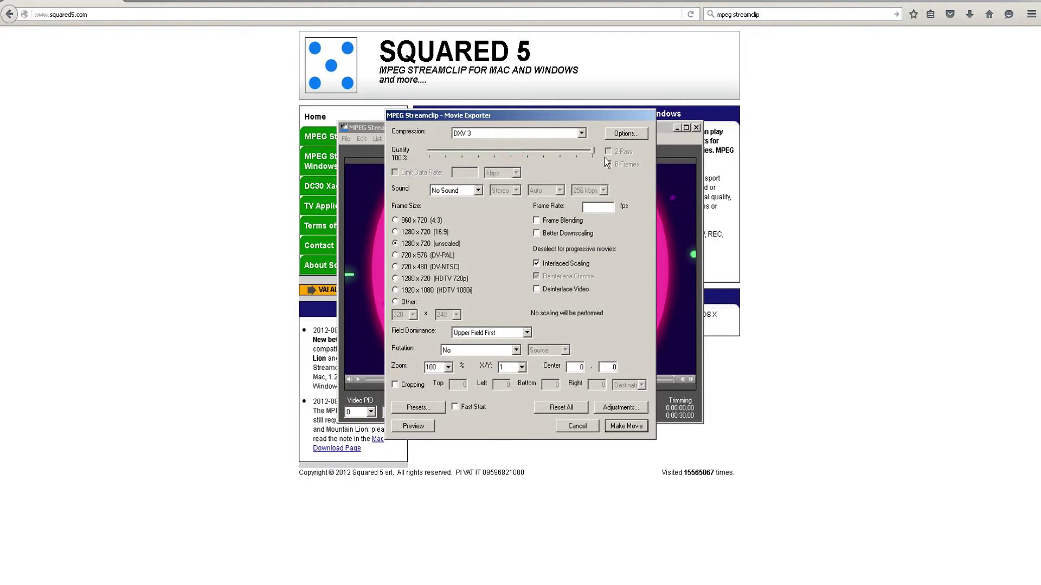
click(462, 192)
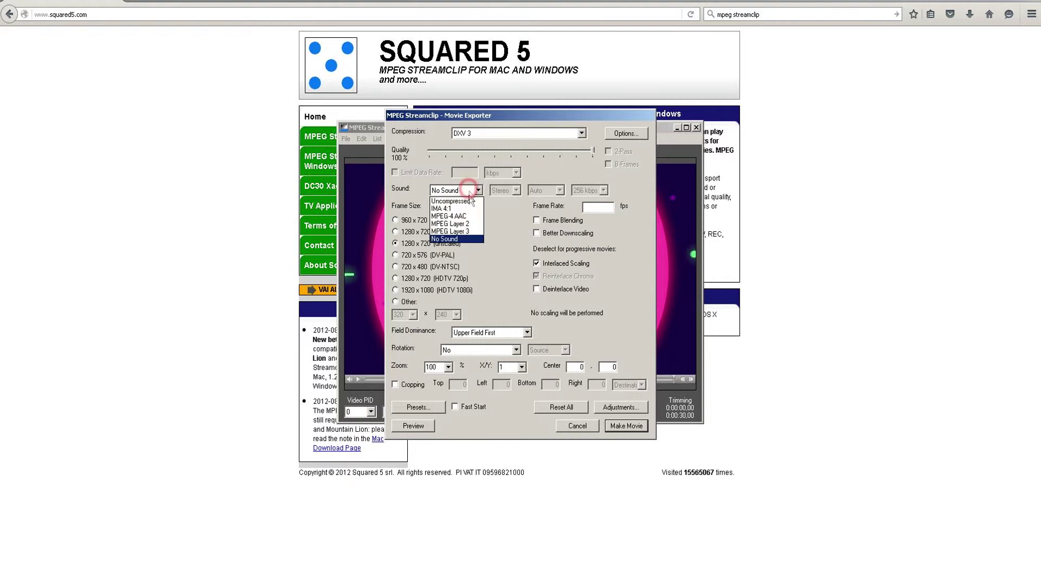
click(466, 239)
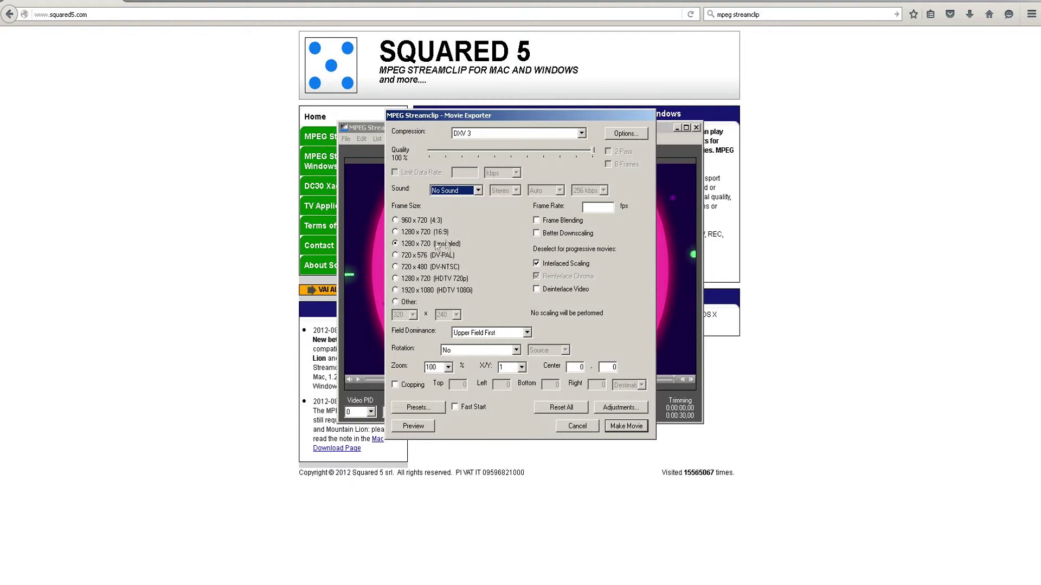
Set a custom export frame size of 480 x 320 and enable Deinterlace Video.
click(396, 302)
text(480)
double_click(445, 315)
text(320)
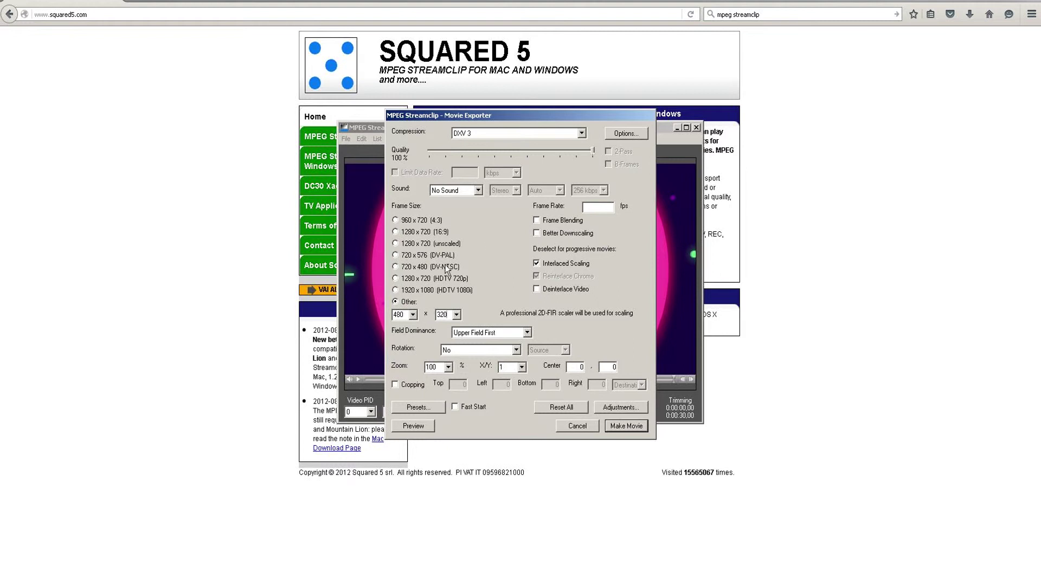
click(558, 291)
Export the movie to the MPEG Streamclip Examples folder as Shifting Pains optimised.mov.
click(627, 426)
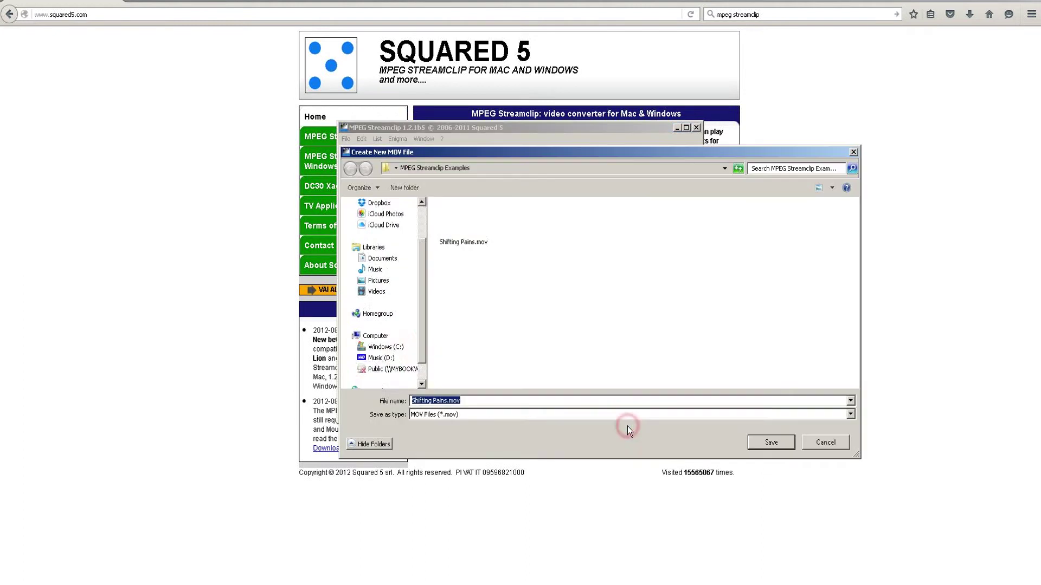
click(463, 400)
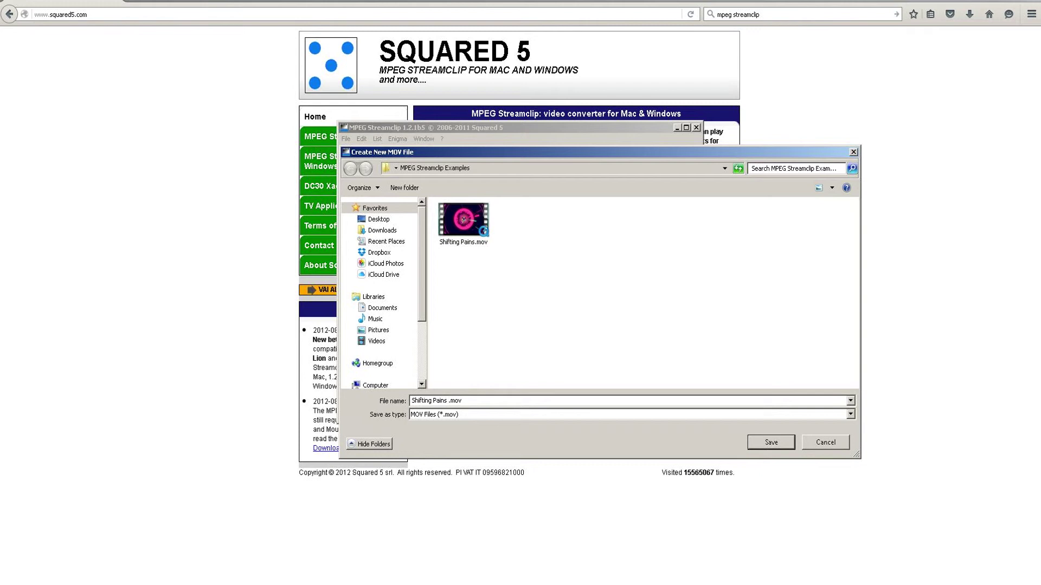
text(optimised)
click(772, 444)
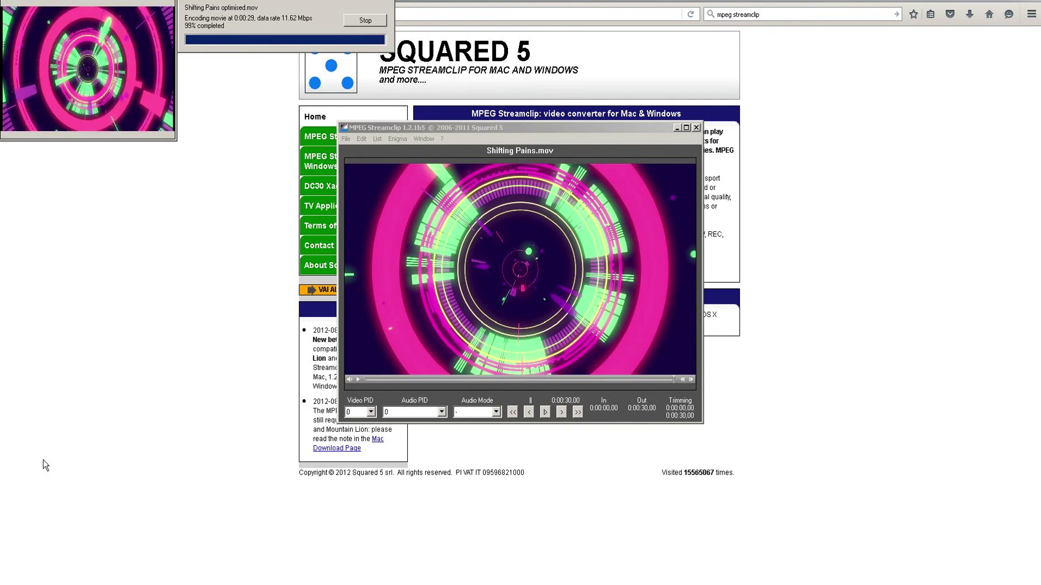
Open the exported Shifting Pains optimised.mov from the MPEG Streamclip Examples folder and play it in QuickTime Player.
click(57, 574)
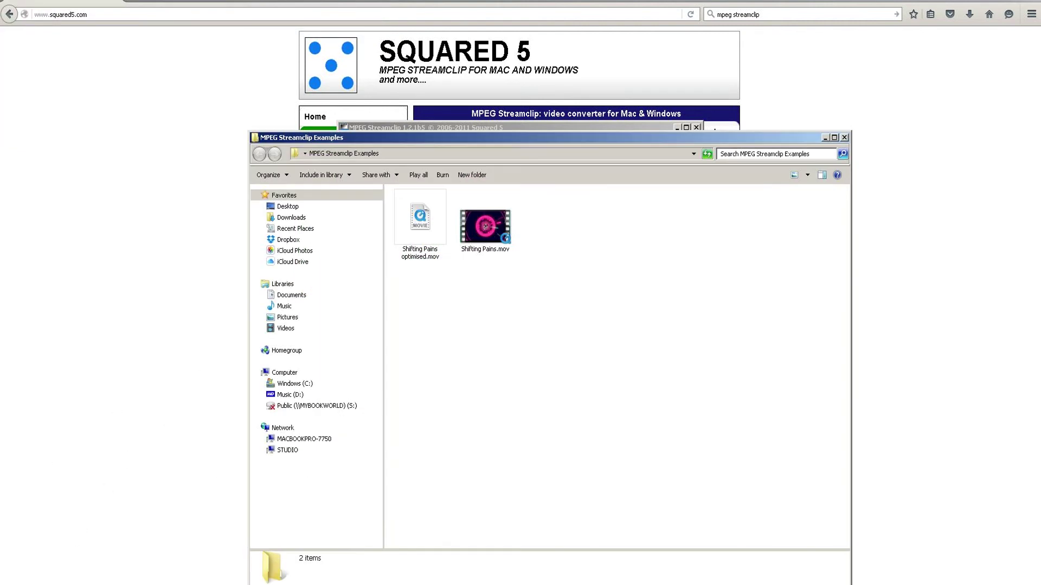
double_click(435, 232)
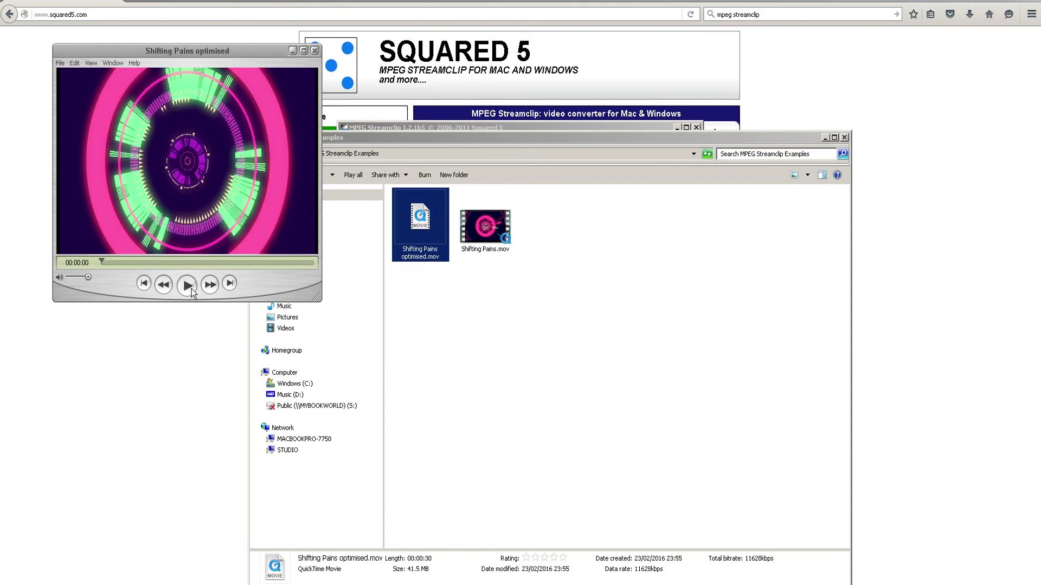
click(188, 287)
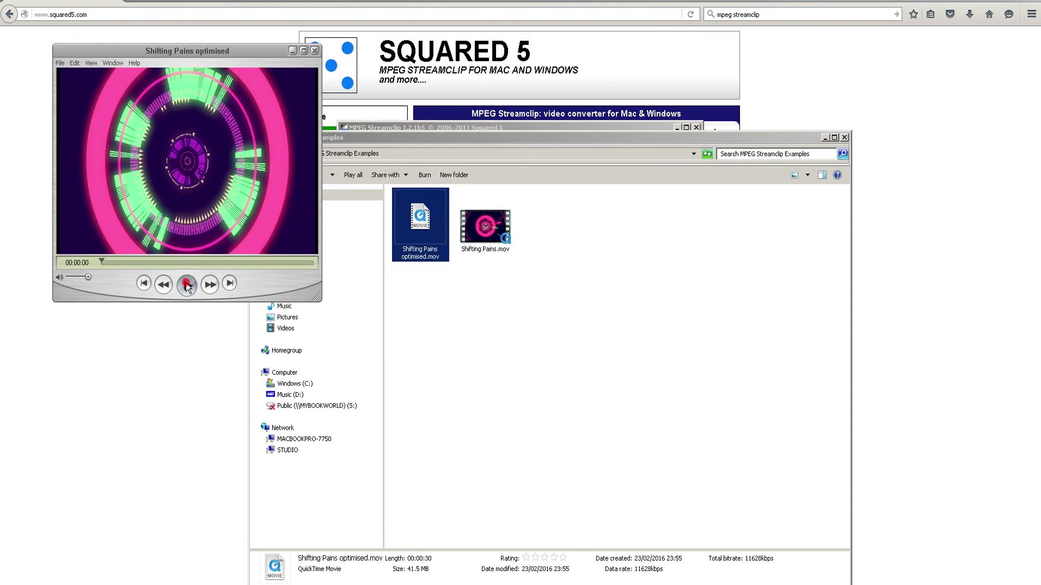